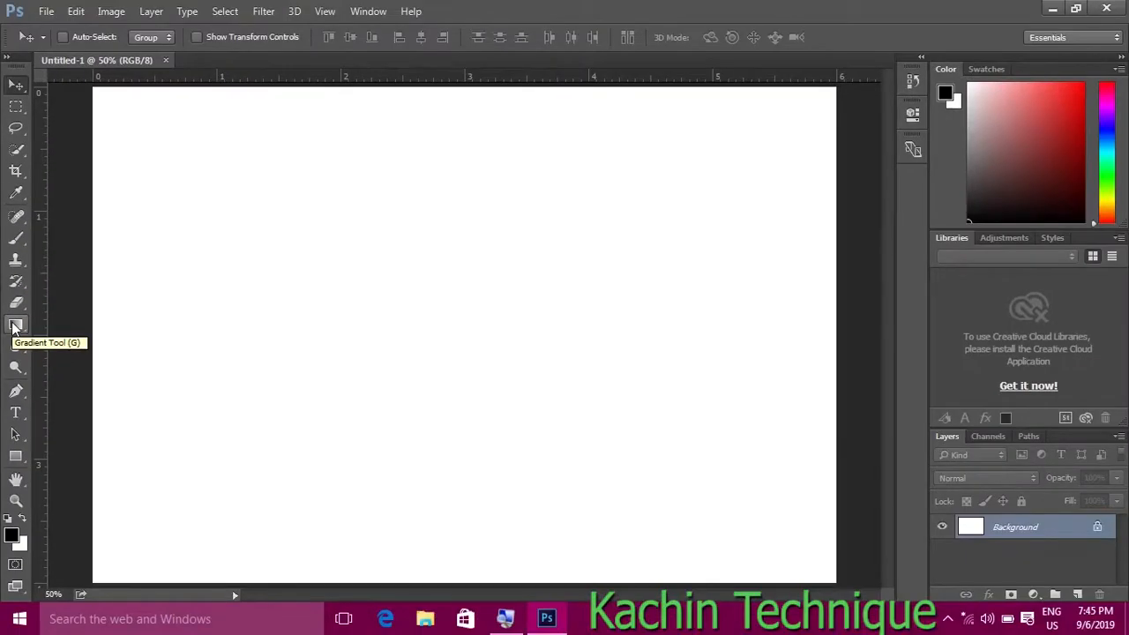
Step: Activate the Gradient tool and load the Foreground to Background preset for editing
click(15, 327)
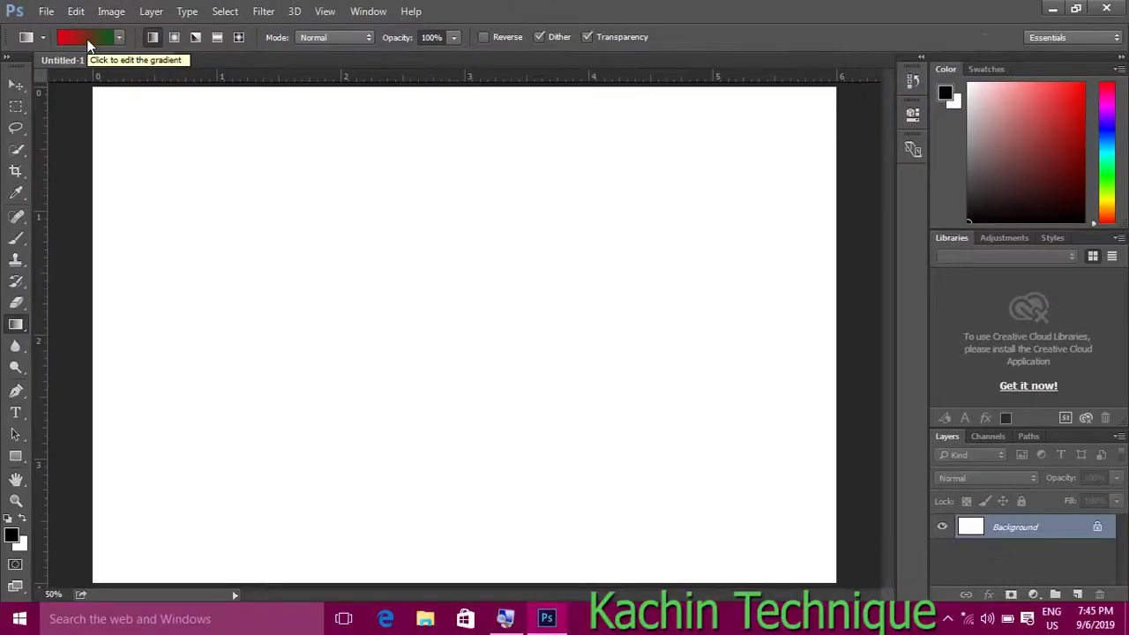
click(86, 41)
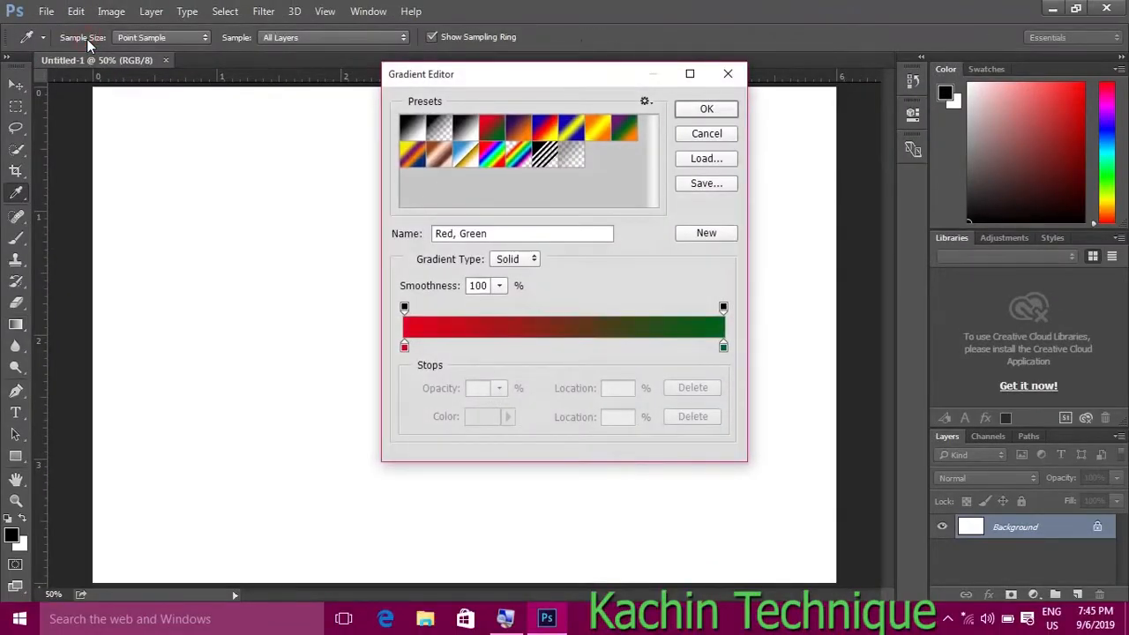
click(411, 130)
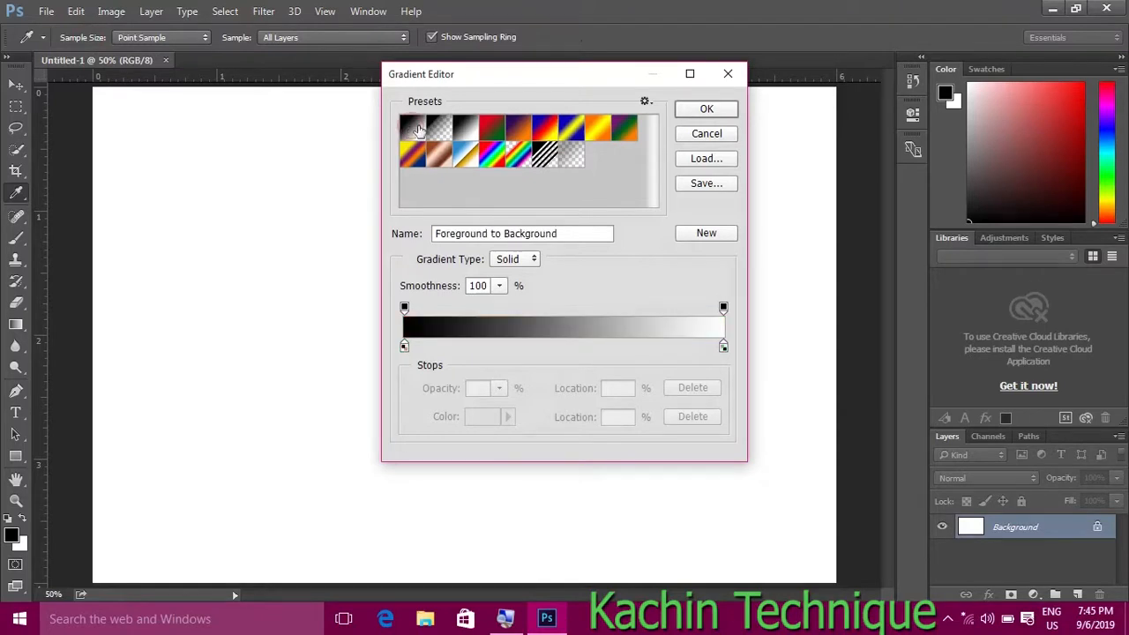
Step: Add a black color stop at 5% and an opacity stop at 26%, and draw the gradient across the canvas from left to right
drag(405, 308, 420, 345)
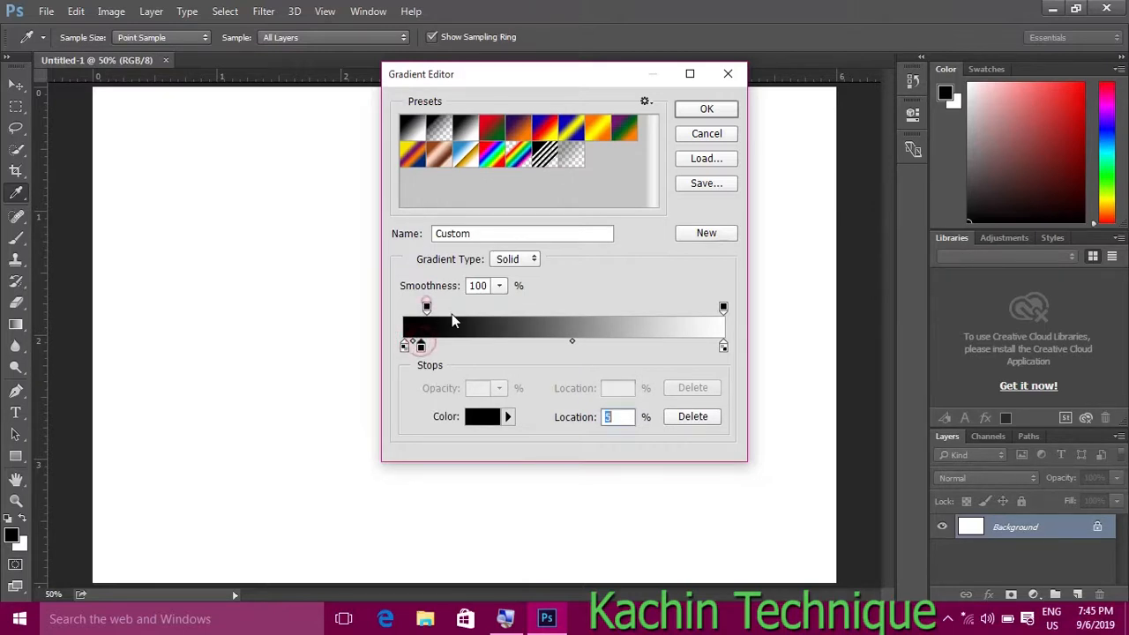
click(427, 308)
drag(417, 305, 490, 314)
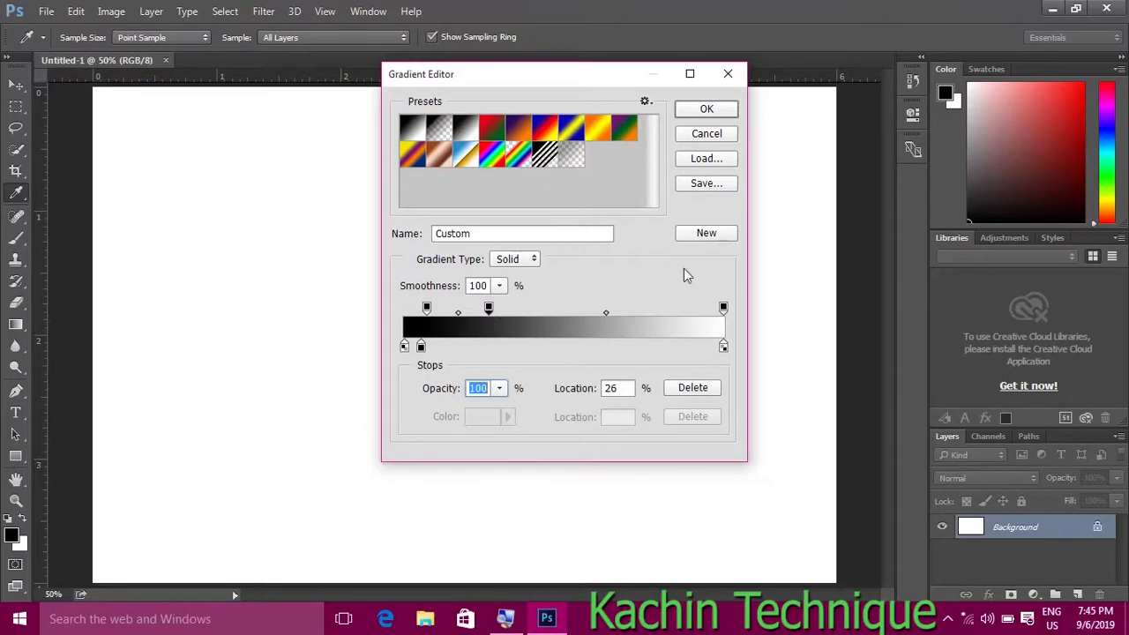
click(706, 109)
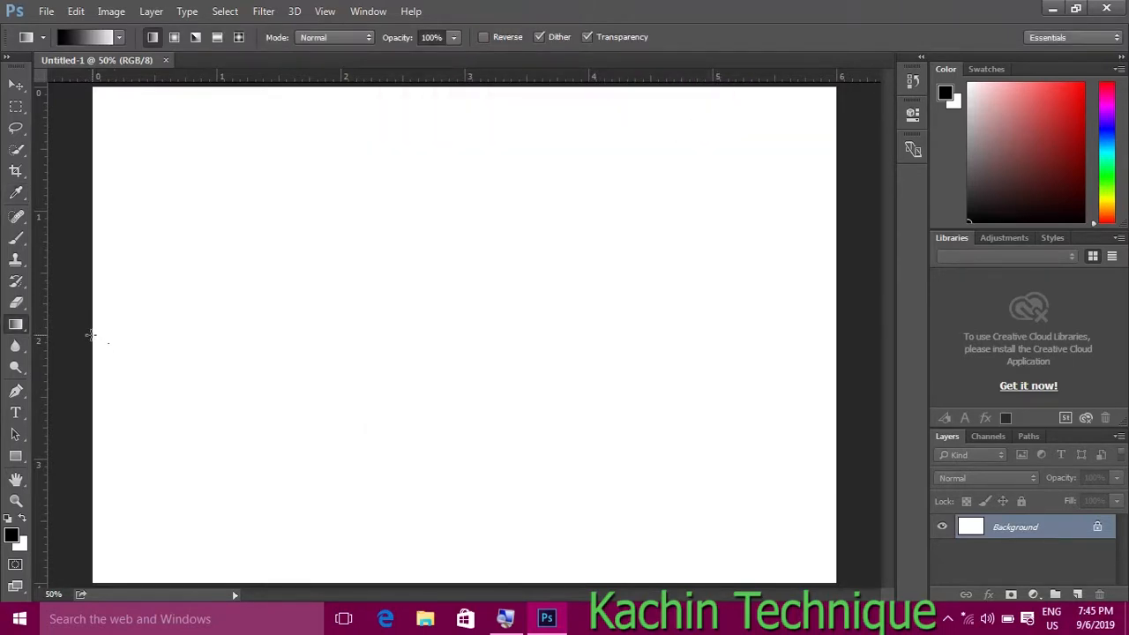
drag(102, 332, 698, 323)
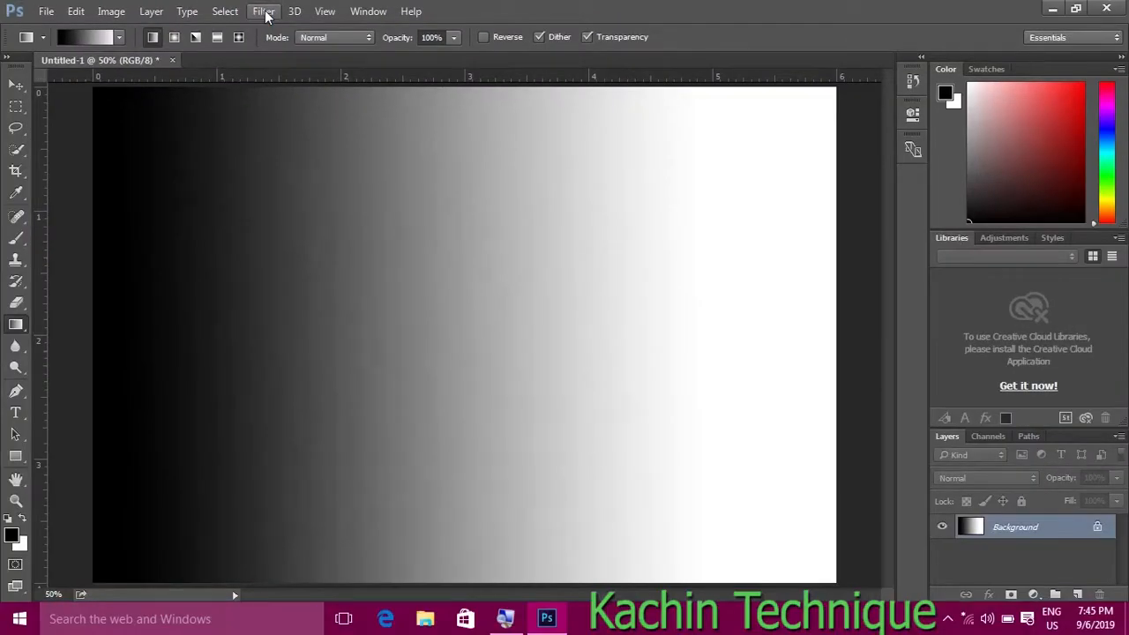
Step: Start the Color Halftone filter on the gradient and set the Channel 4 screen angle to 0 degrees
click(266, 11)
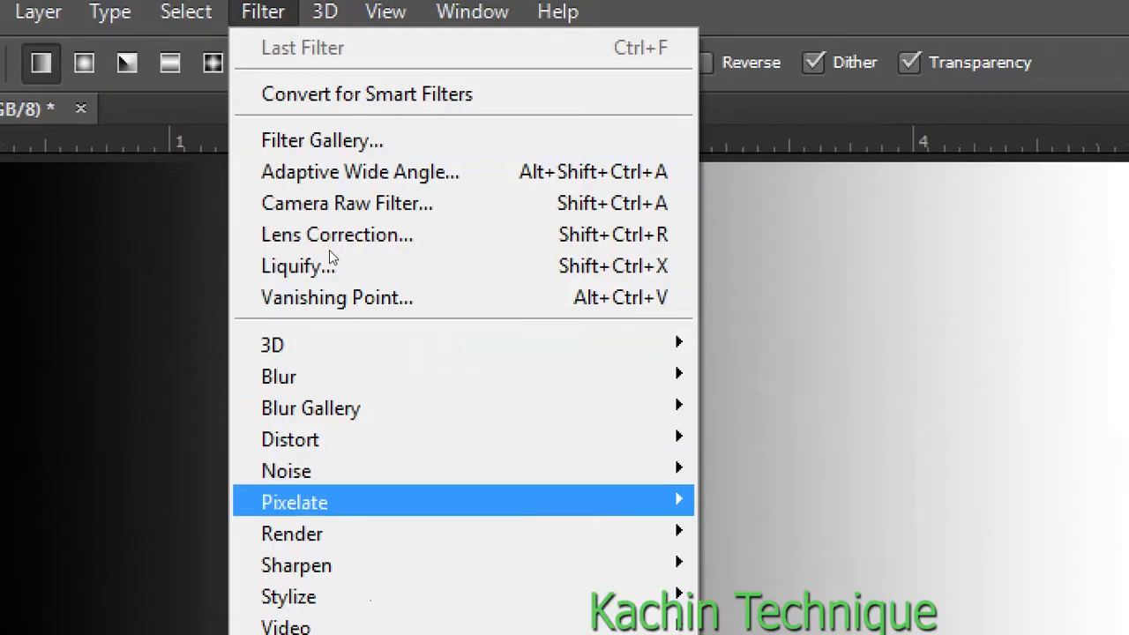
mouse_move(331, 257)
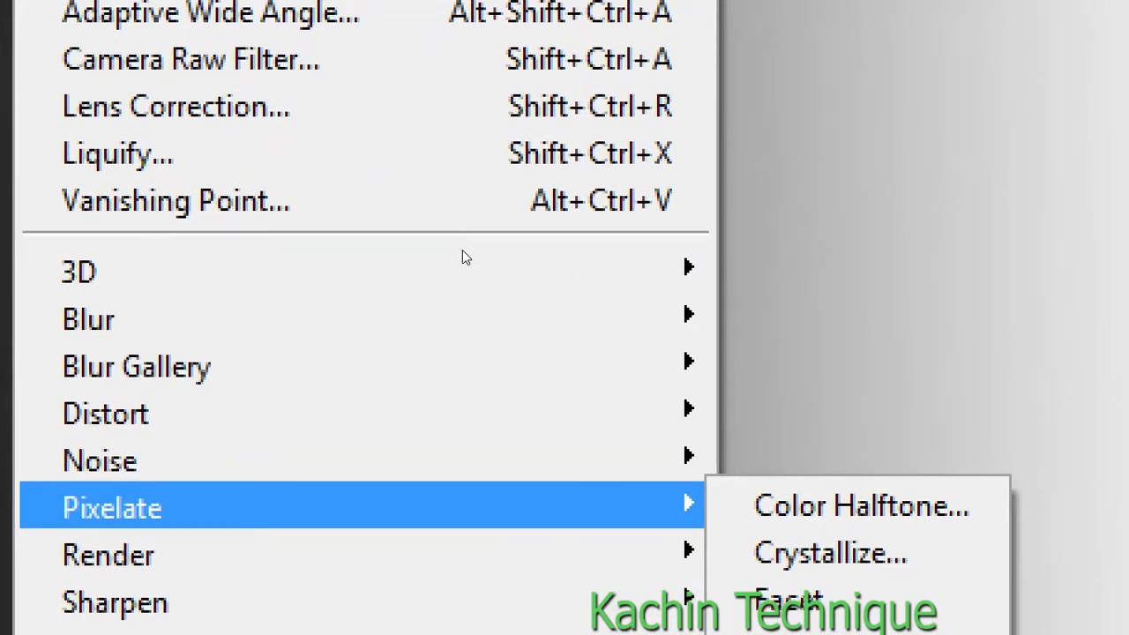
key(Right)
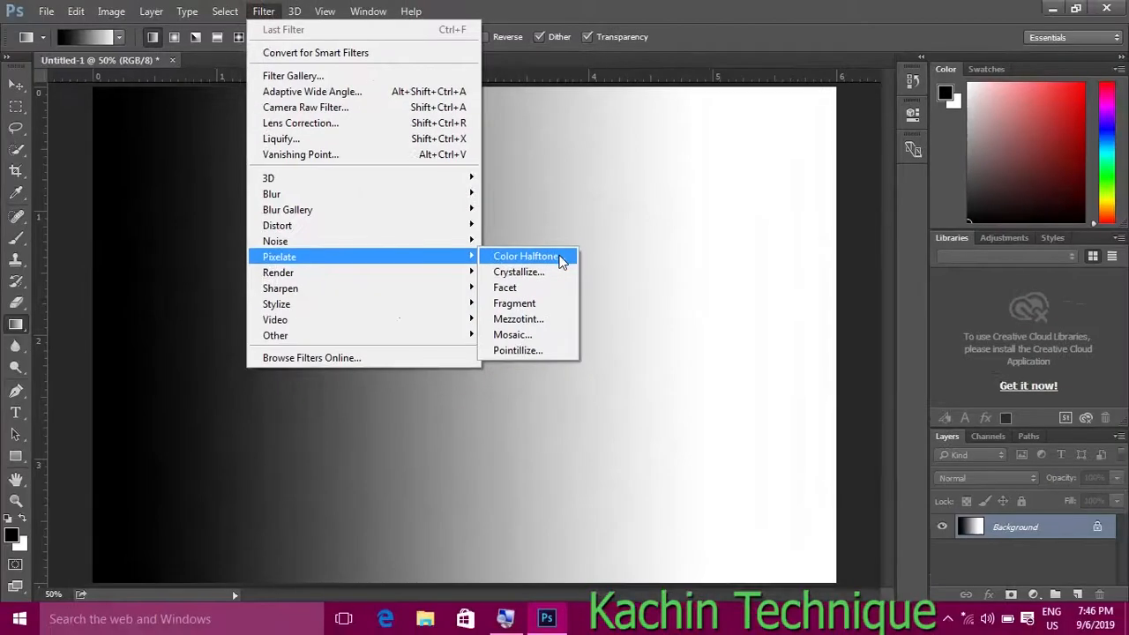
click(526, 256)
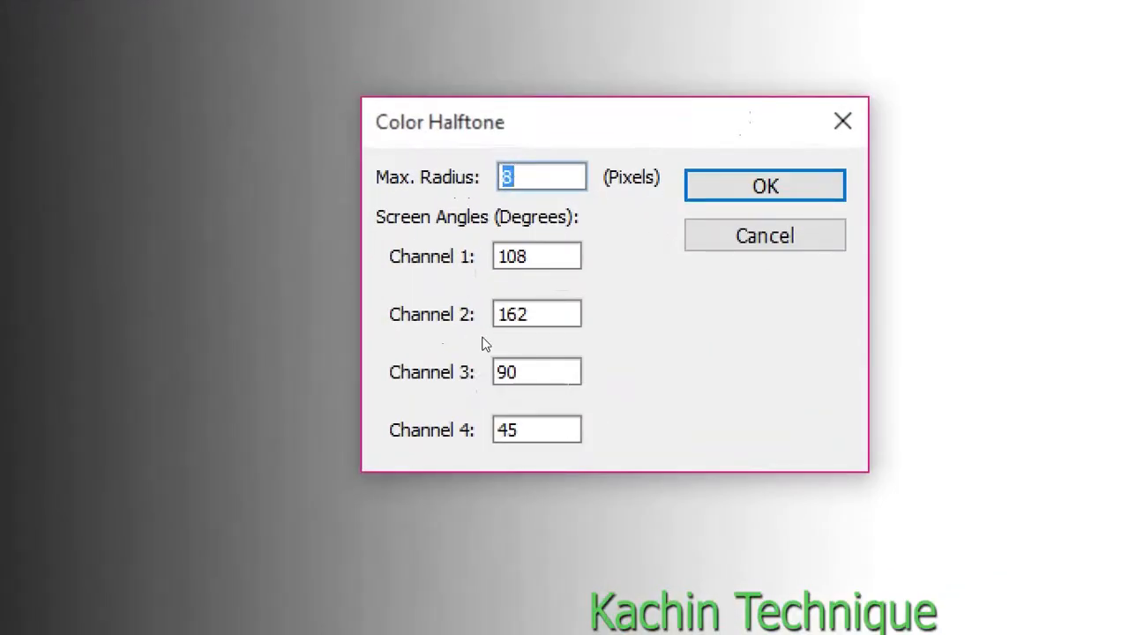
click(522, 430)
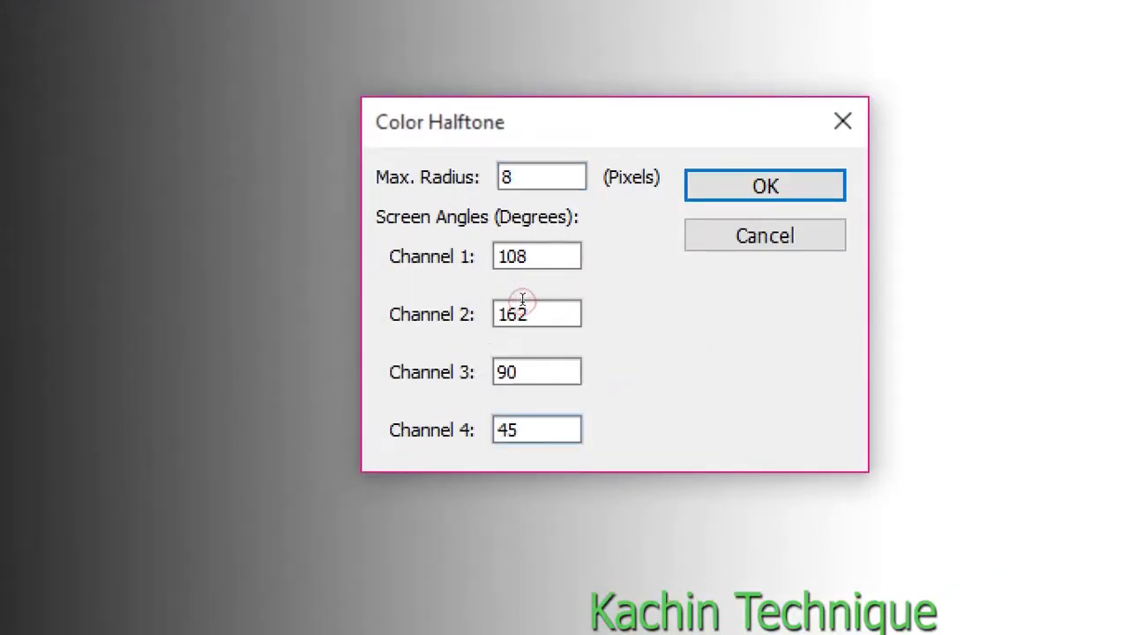
key(BackSpace)
key(BackSpace)
text(0)
Step: Set the halftone screen angles of Channel 3 and Channel 2 to 0 degrees
key(shift+Tab)
key(End)
key(BackSpace)
key(BackSpace)
text(0)
key(shift+Tab)
key(BackSpace)
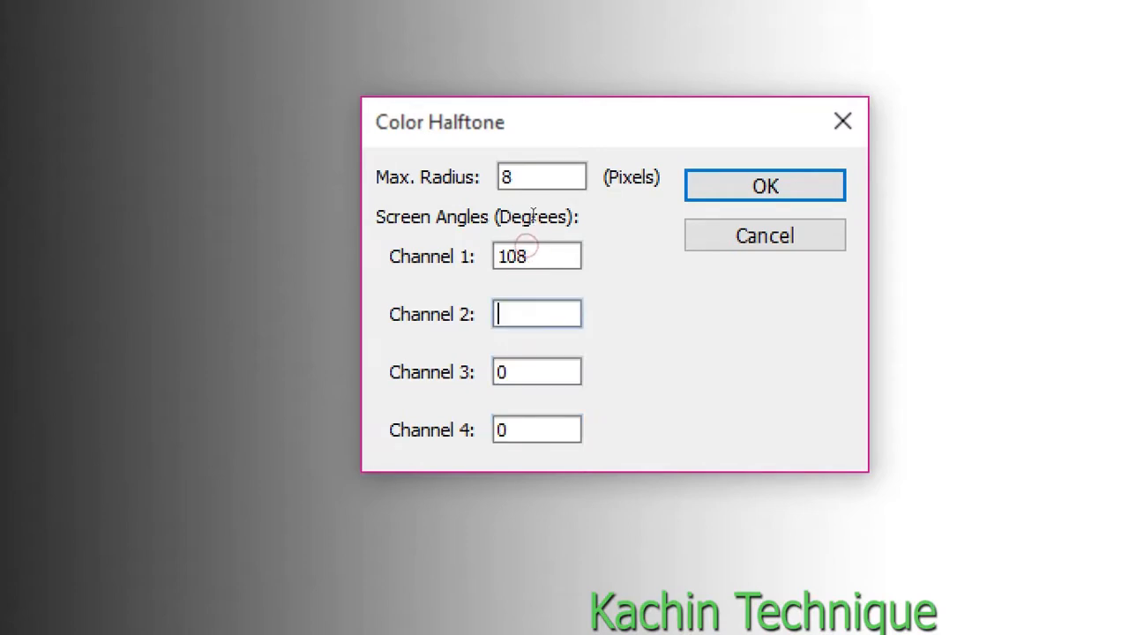
text(0)
Step: Set the Channel 1 screen angle to 0 degrees and the maximum radius to 30 pixels, and apply the halftone
key(shift+Tab)
key(End)
key(BackSpace)
key(BackSpace)
key(BackSpace)
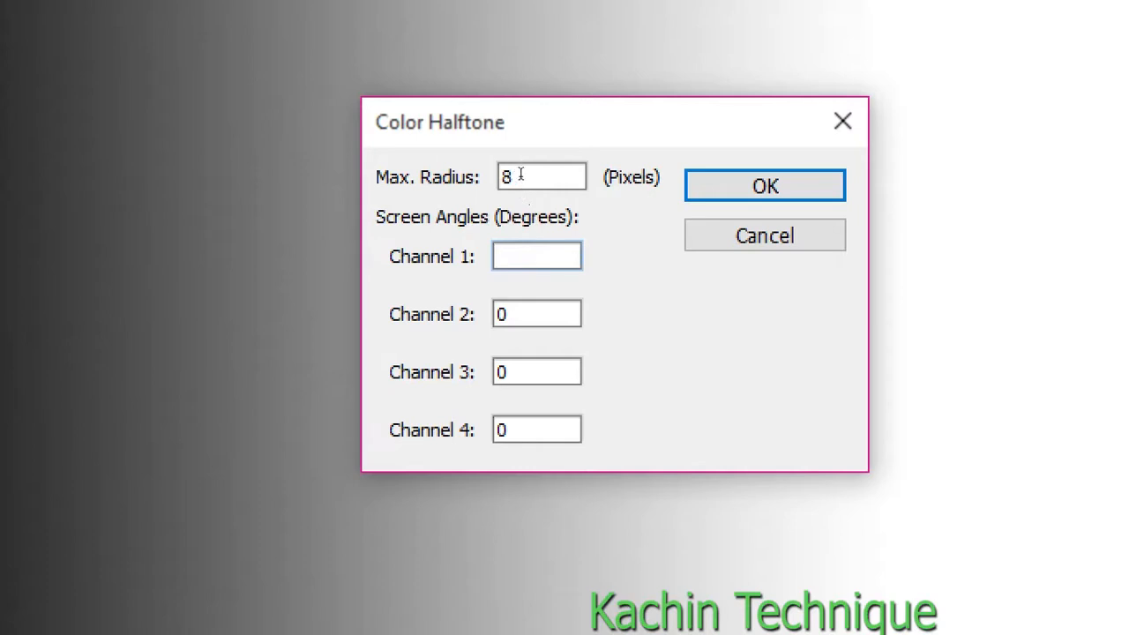
text(0)
key(shift+Tab)
key(End)
key(BackSpace)
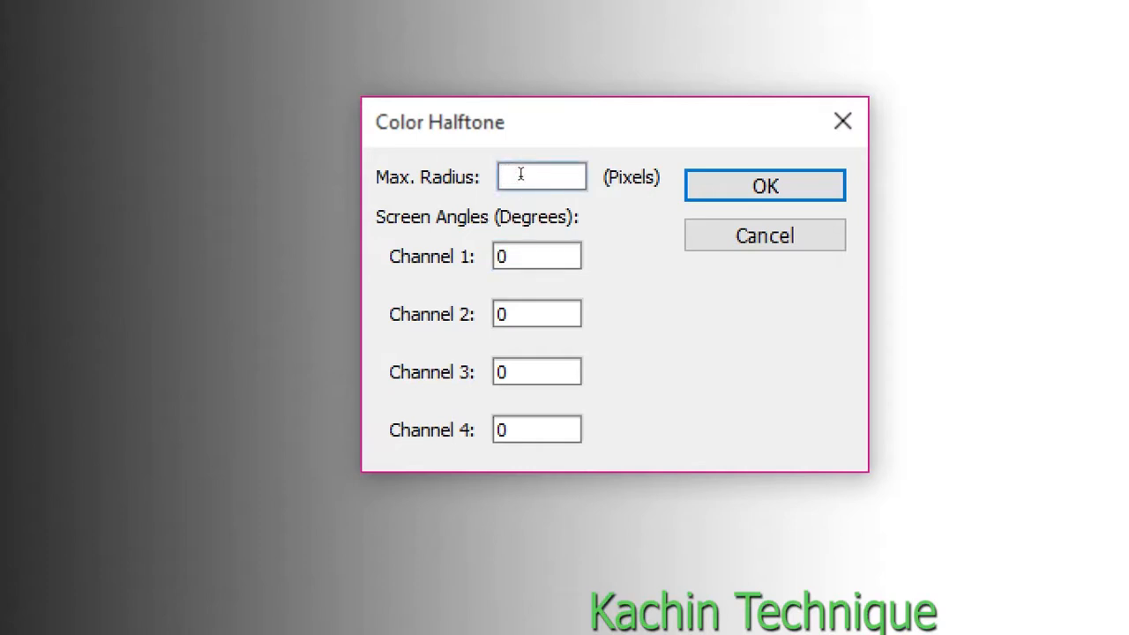
text(30)
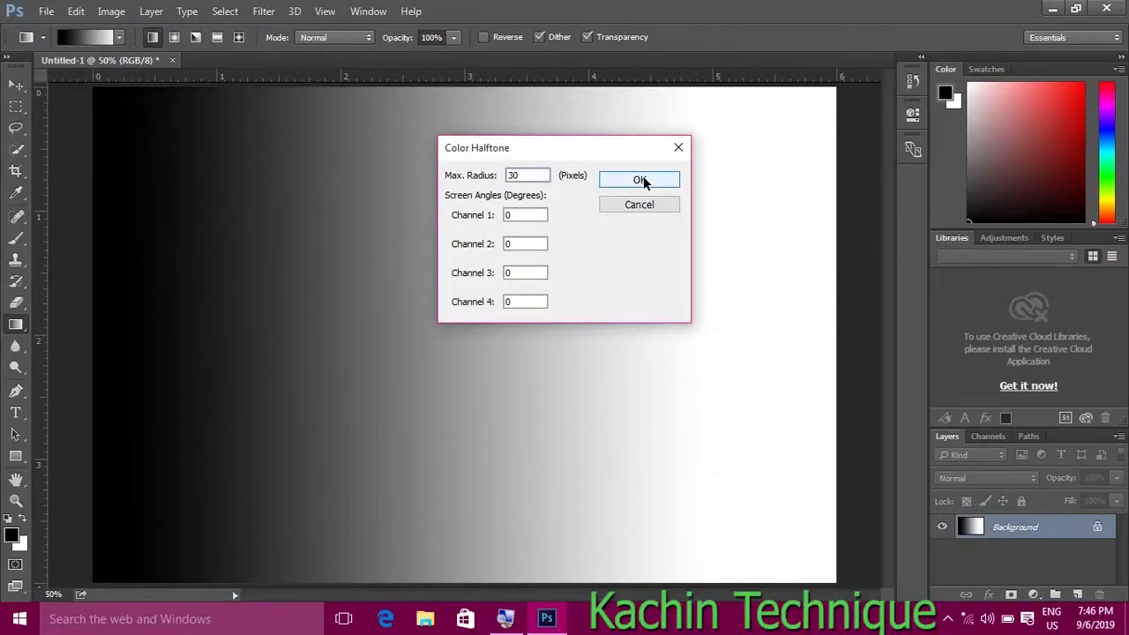
click(643, 181)
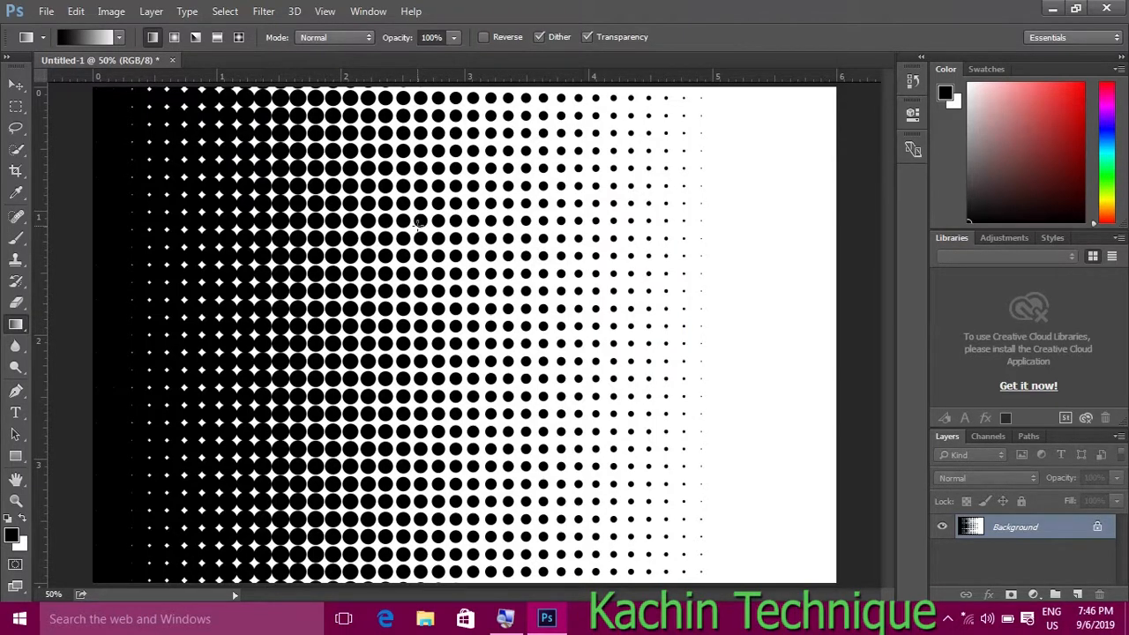
Step: Select and copy the whole halftone image, and create a new 1800 × 1200 pixel RGB document with a white background
scroll(418, 225, down, 2)
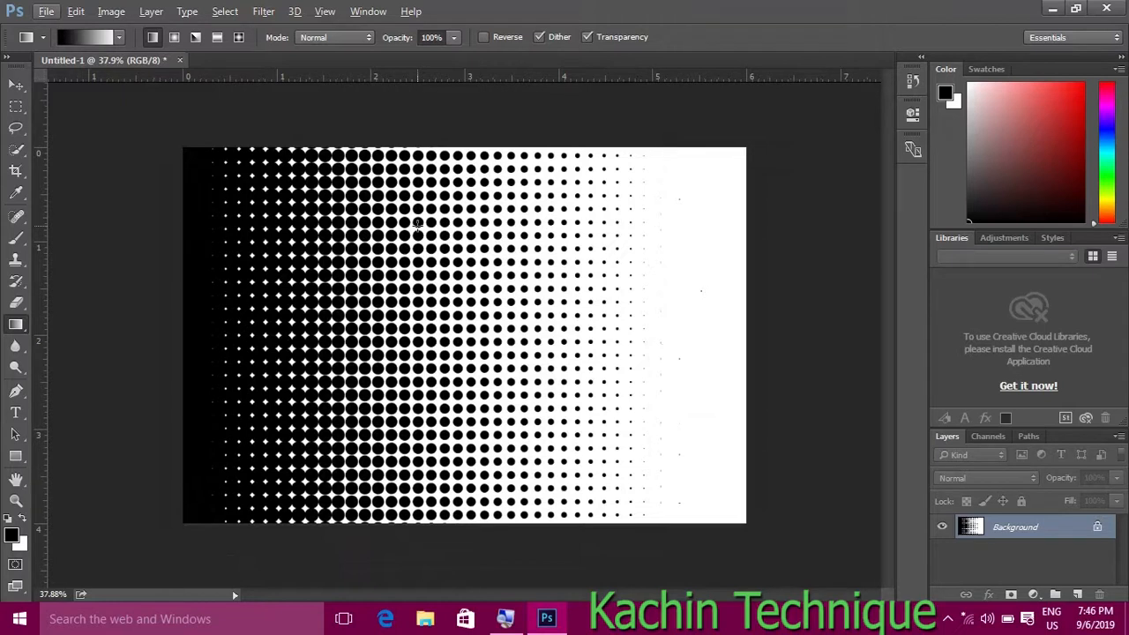
key(ctrl+a)
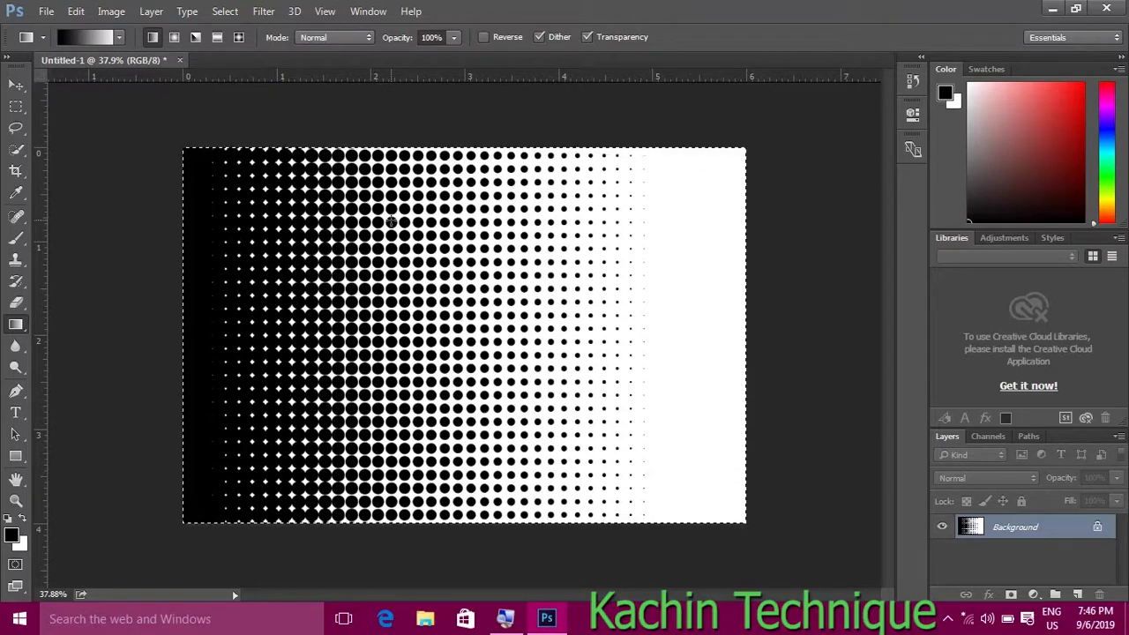
key(ctrl+n)
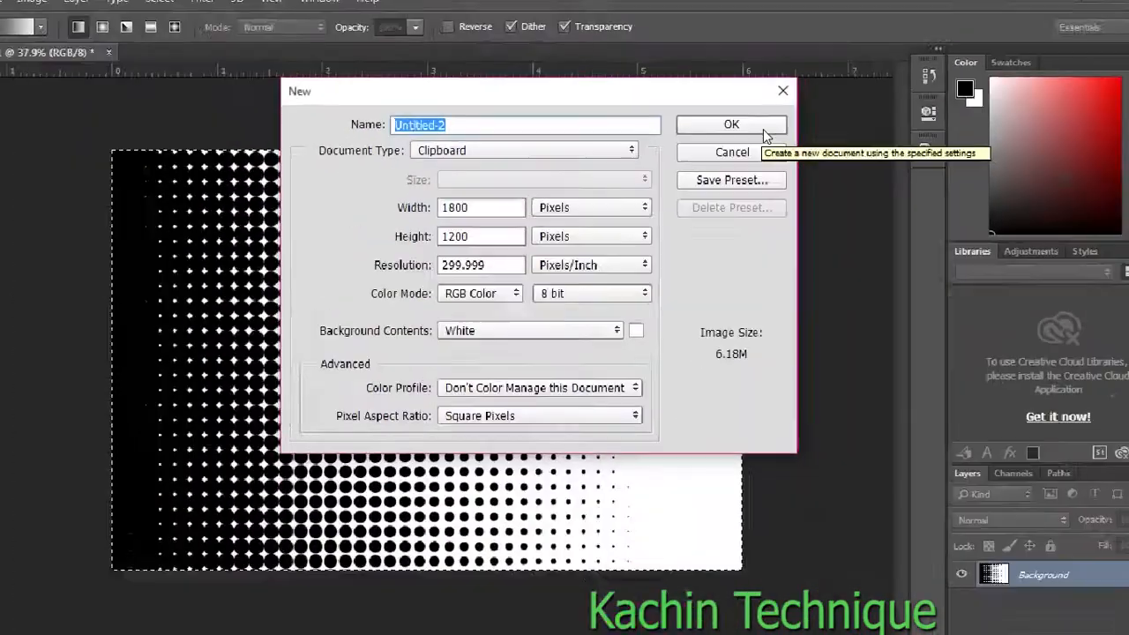
click(760, 130)
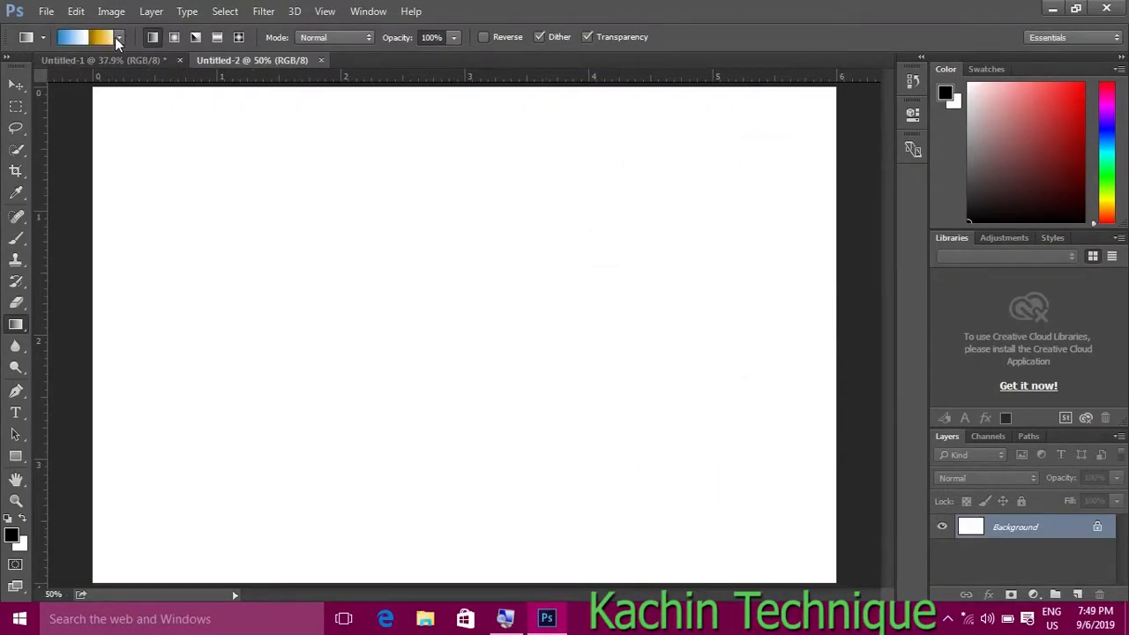
Step: Fill the new document with the Red, Green preset as a linear gradient running from left to right
click(119, 37)
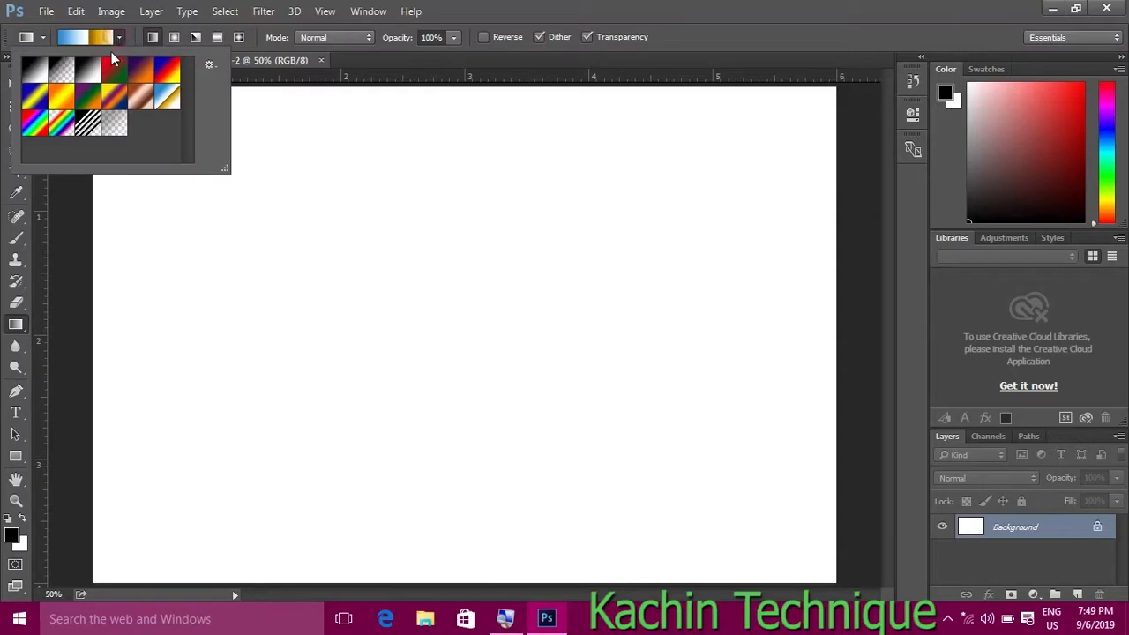
click(112, 71)
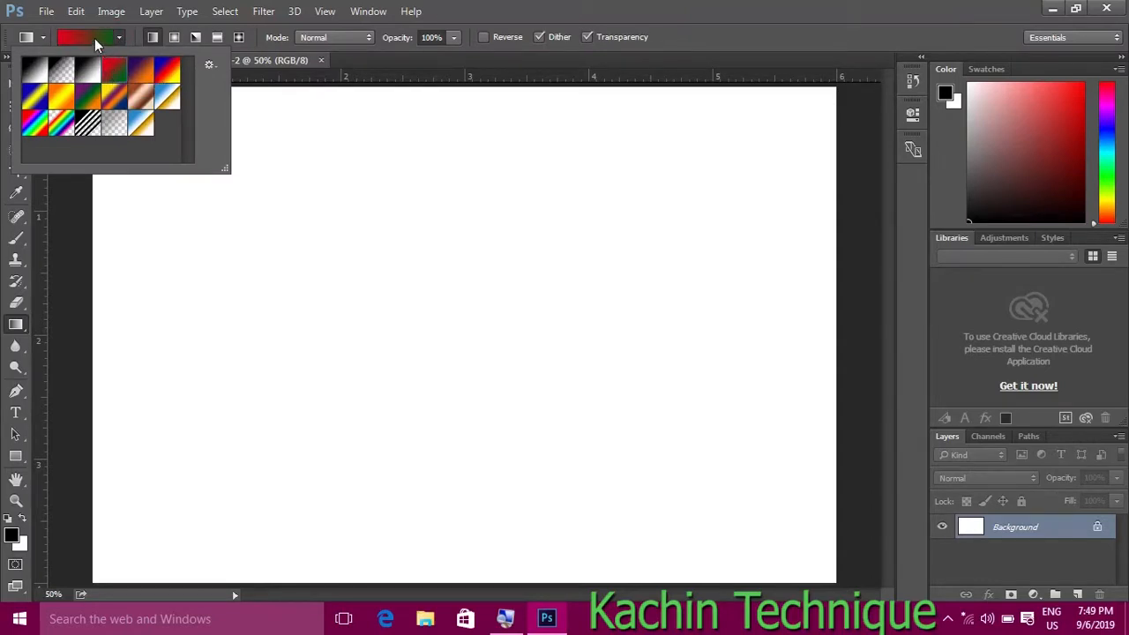
click(89, 37)
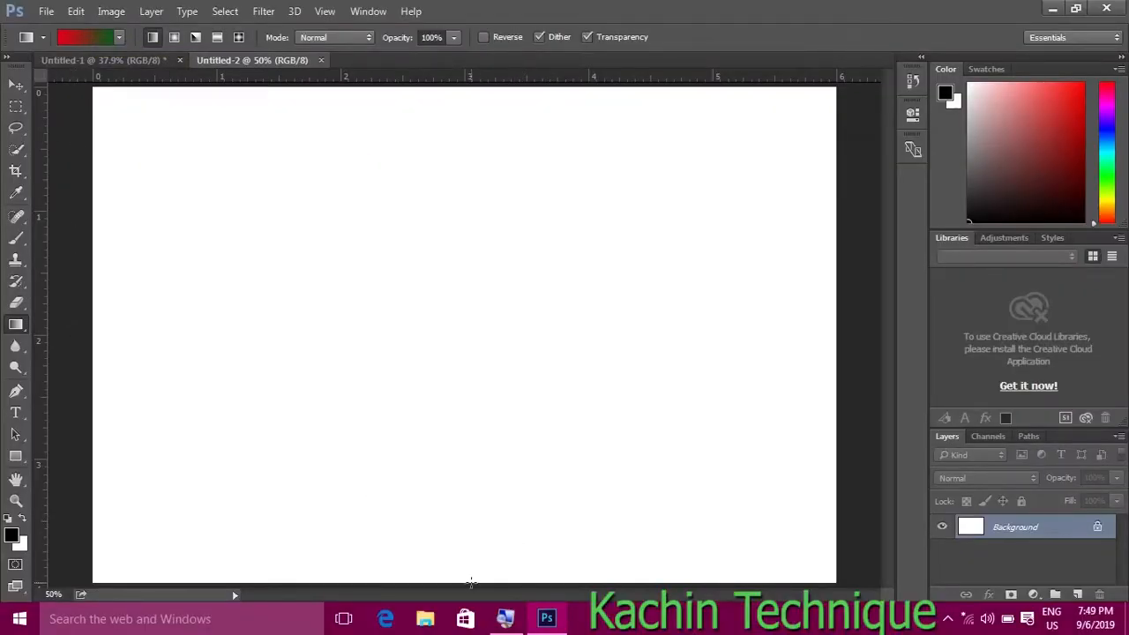
drag(93, 341, 695, 325)
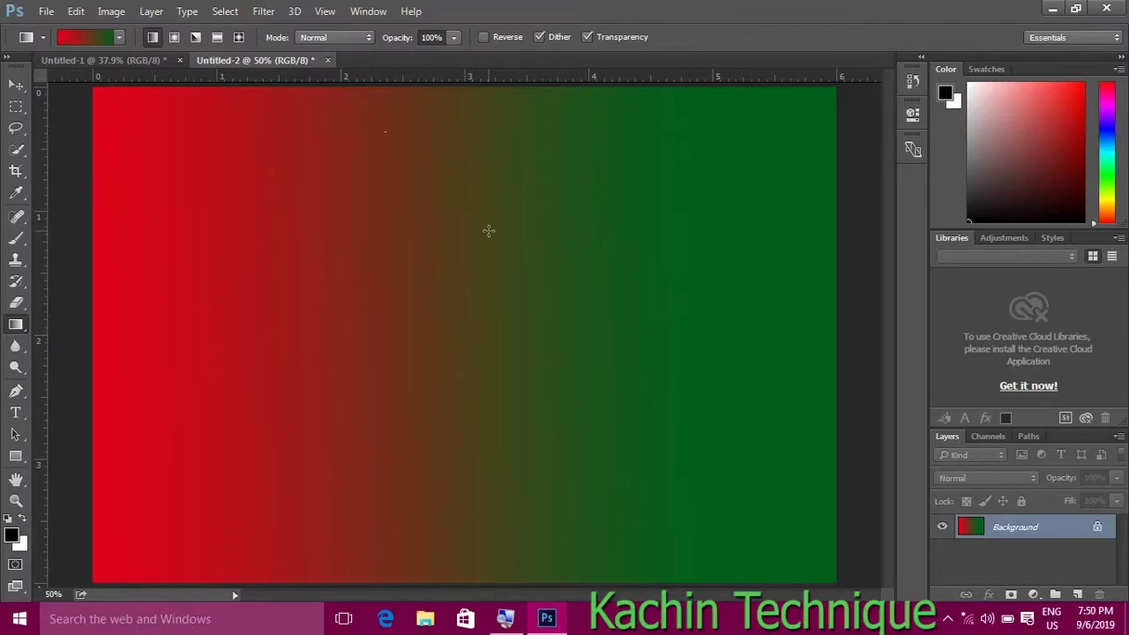
Step: Paste the copied halftone dots above the red-green gradient and set the pasted layer's blending mode to Multiply
key(ctrl+v)
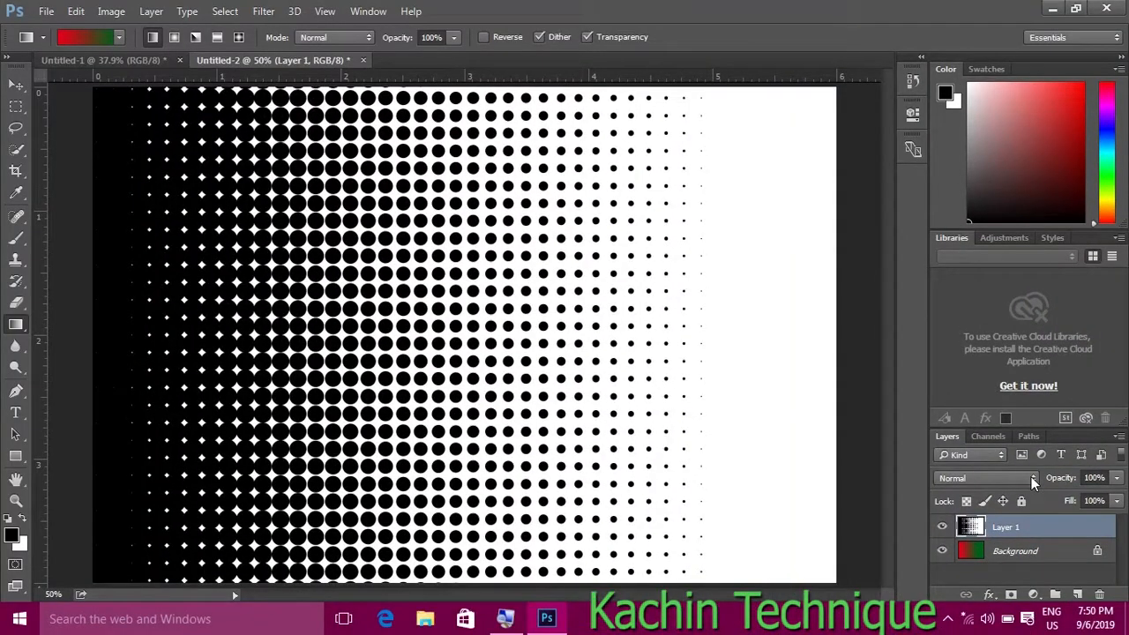
click(1031, 477)
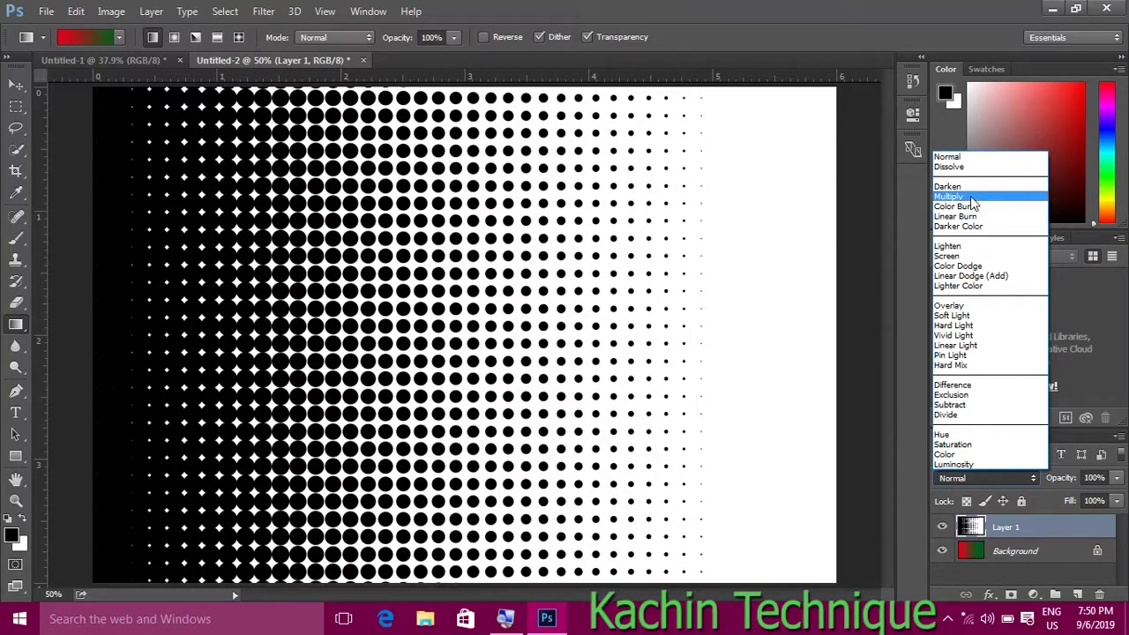
click(970, 198)
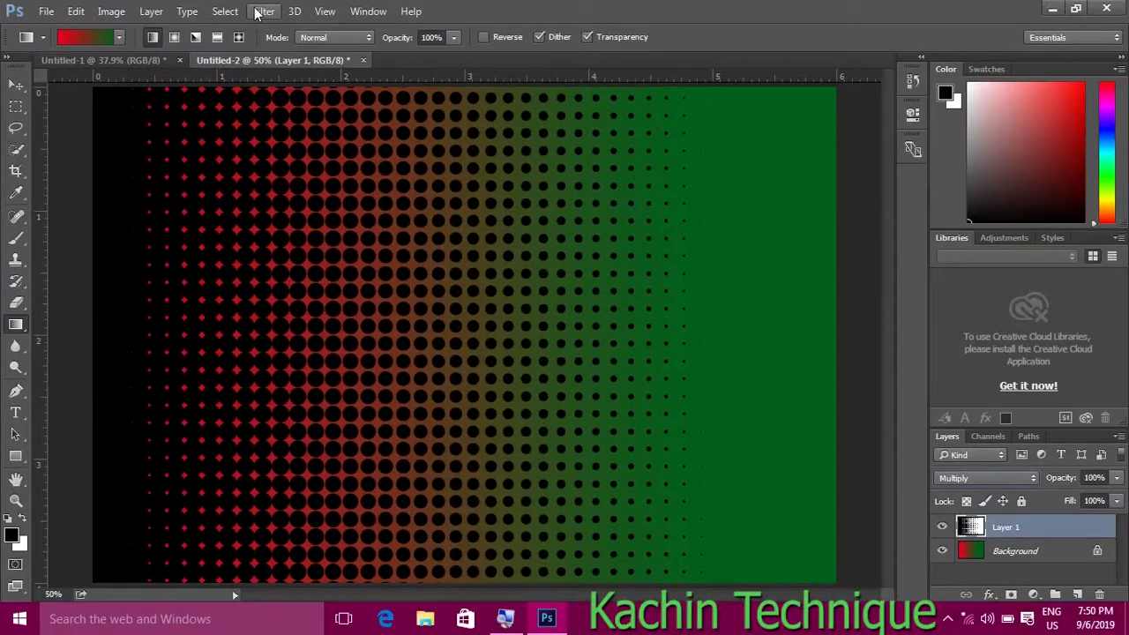
Step: Apply a Gaussian Blur with a 2.1 pixel radius to the halftone layer
click(256, 13)
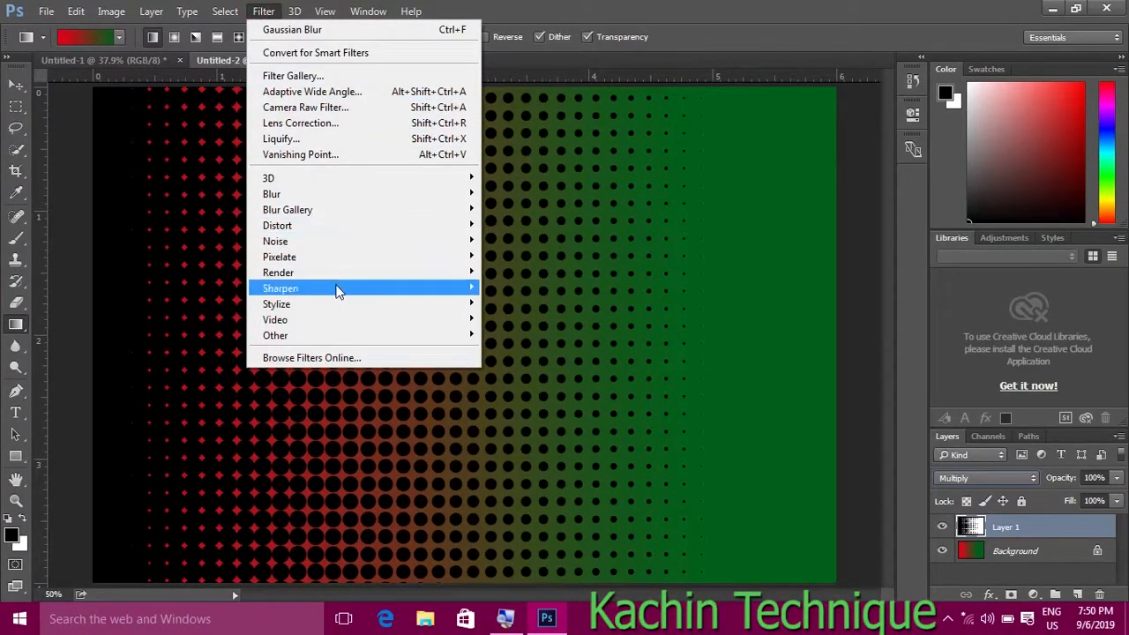
mouse_move(326, 205)
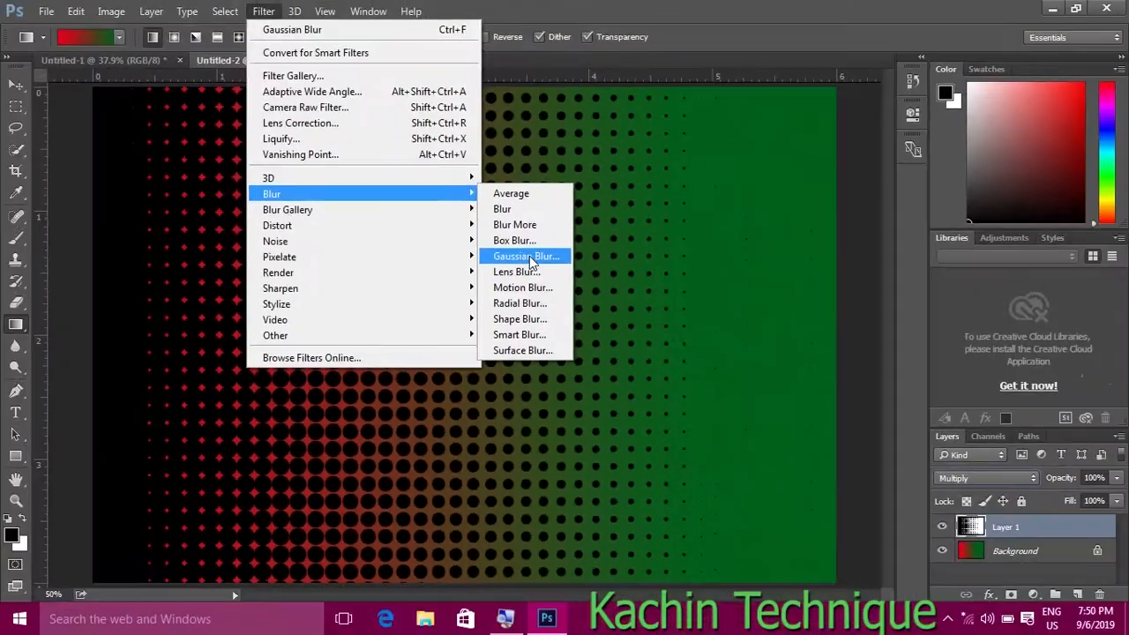
click(531, 260)
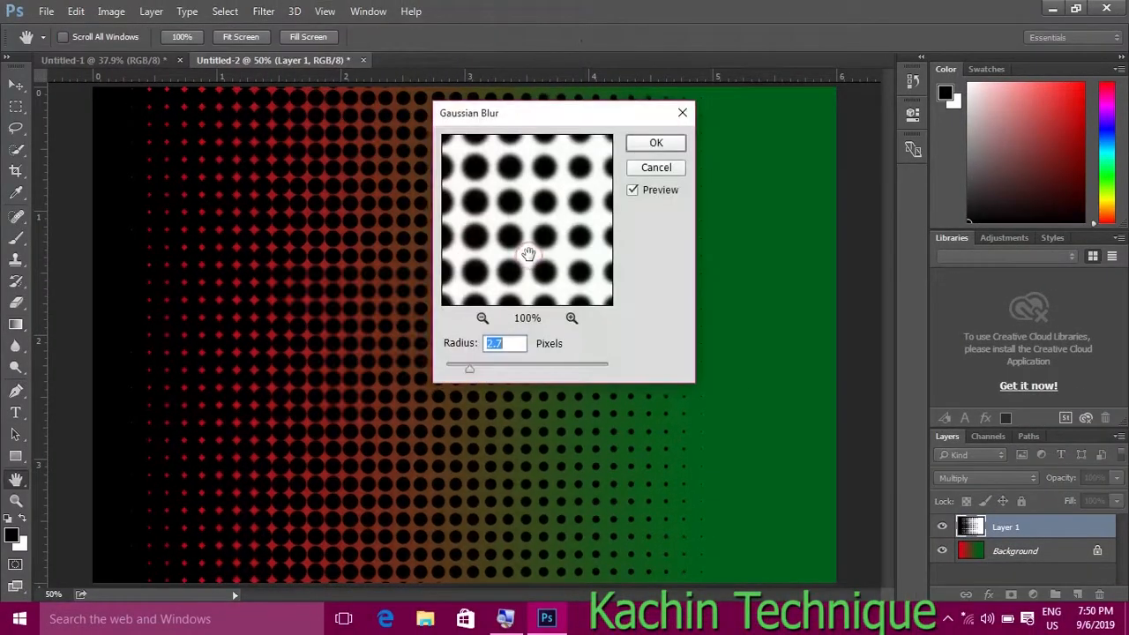
drag(469, 369, 464, 369)
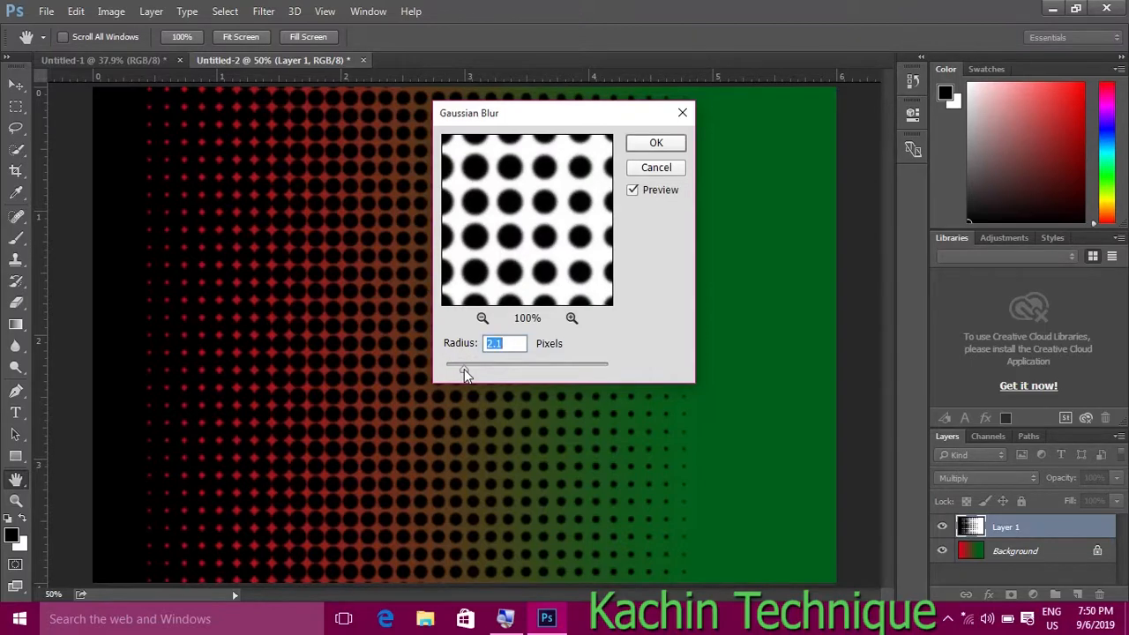
click(655, 145)
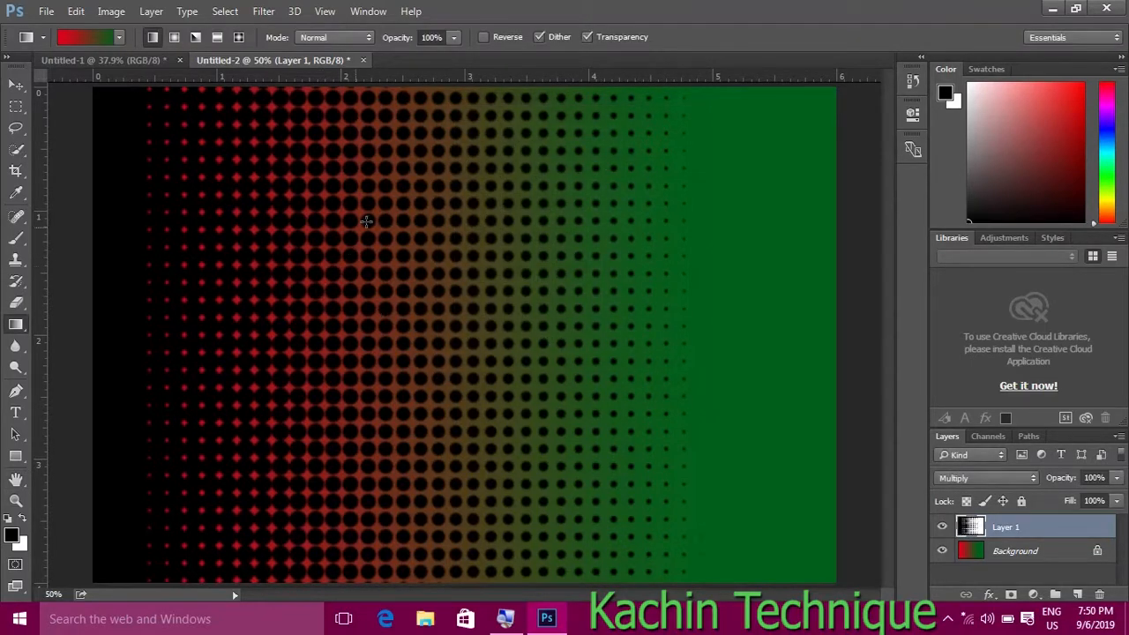